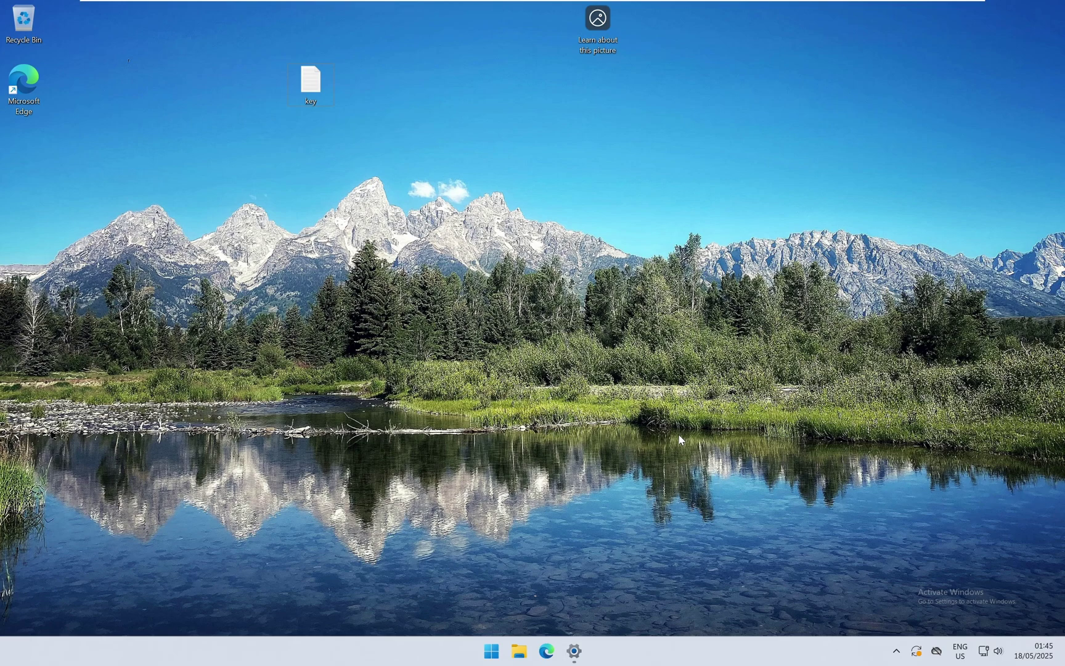
- Submit a product key on the Activation page, then cancel the prompt after it's rejected
{"action": "left_click", "coordinate": [574, 652]}
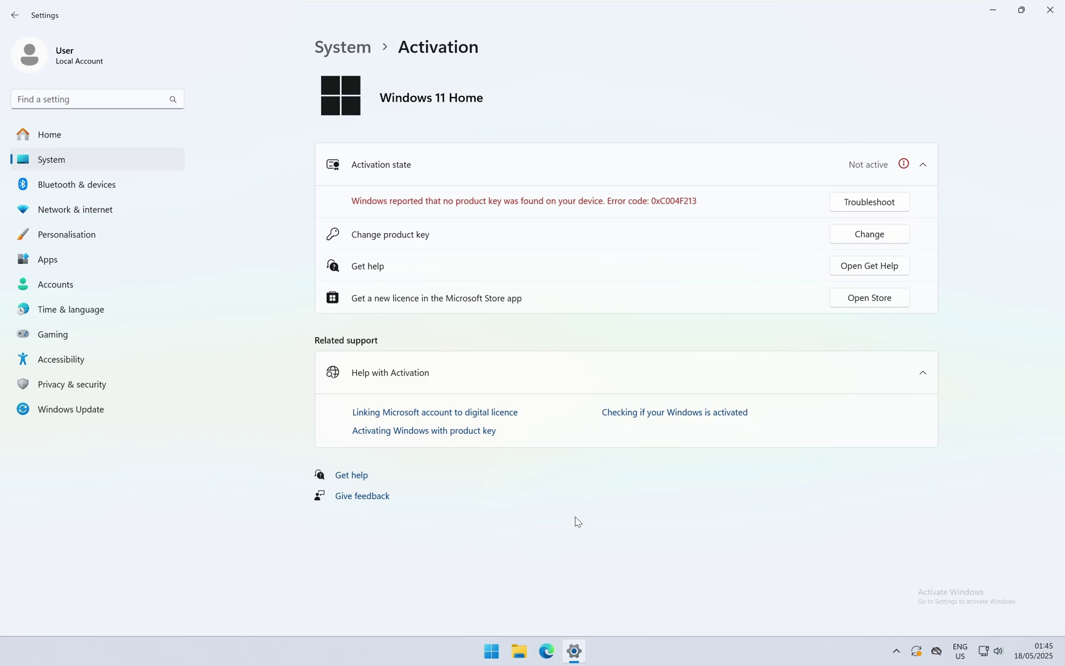
{"action": "left_click", "coordinate": [870, 235]}
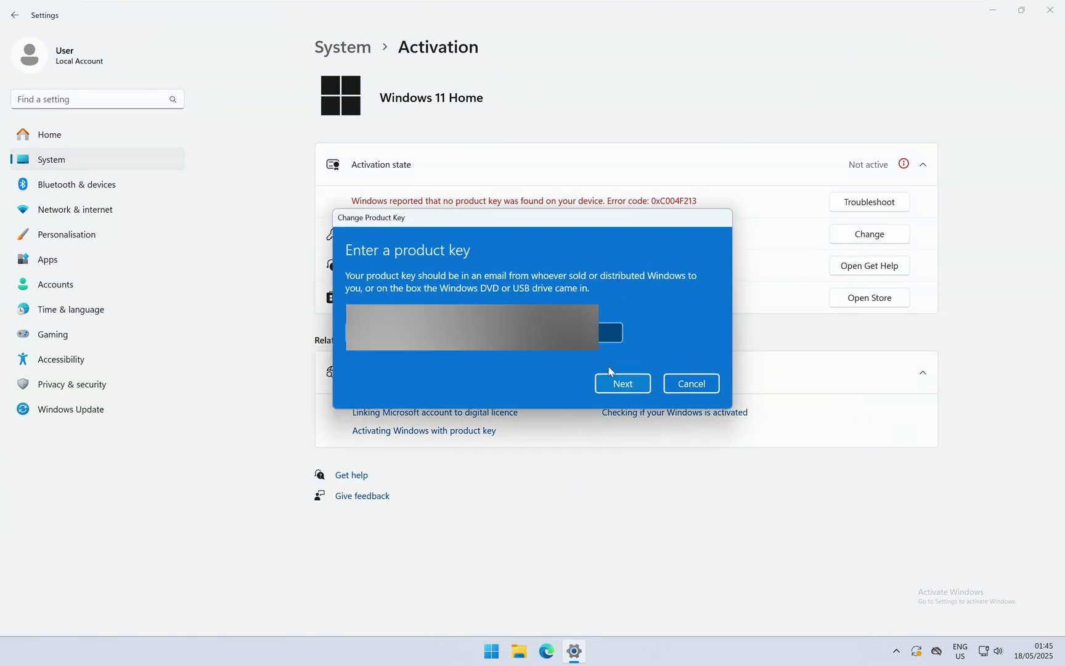
{"action": "left_click", "coordinate": [629, 381]}
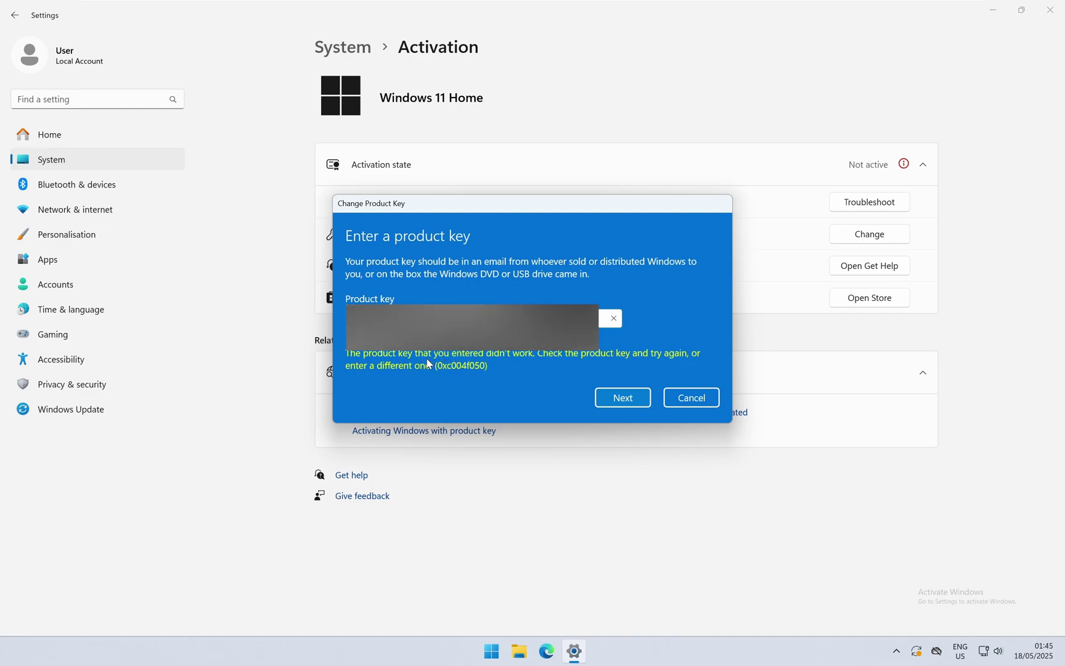
{"action": "left_click", "coordinate": [687, 401]}
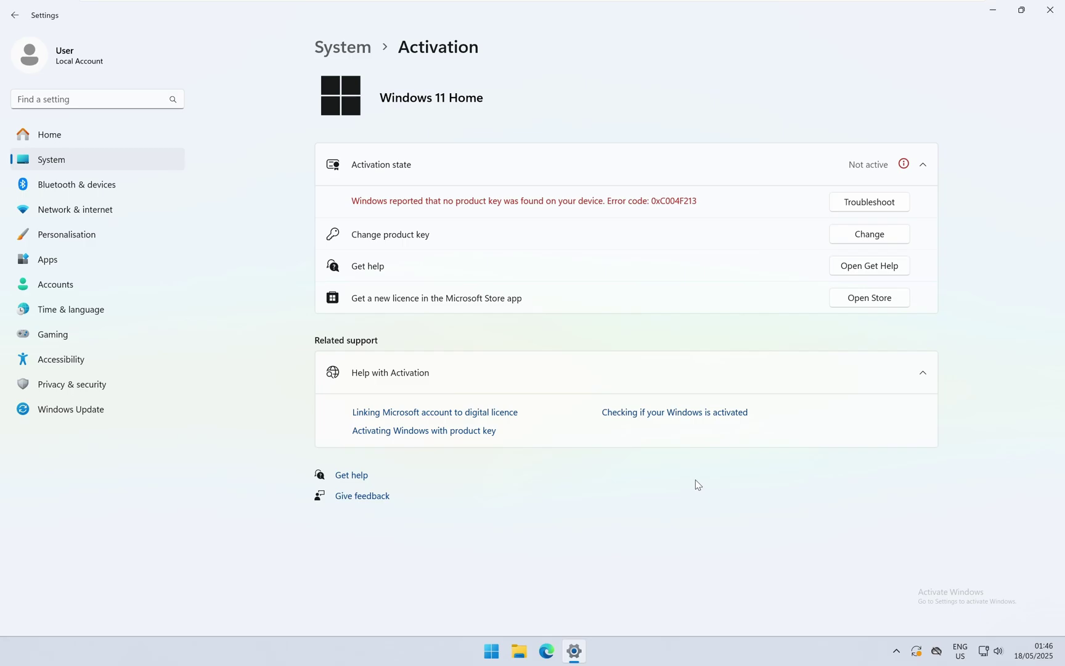
- Disable the Ethernet0 adapter in Advanced network settings and close Settings
{"action": "left_click", "coordinate": [992, 10]}
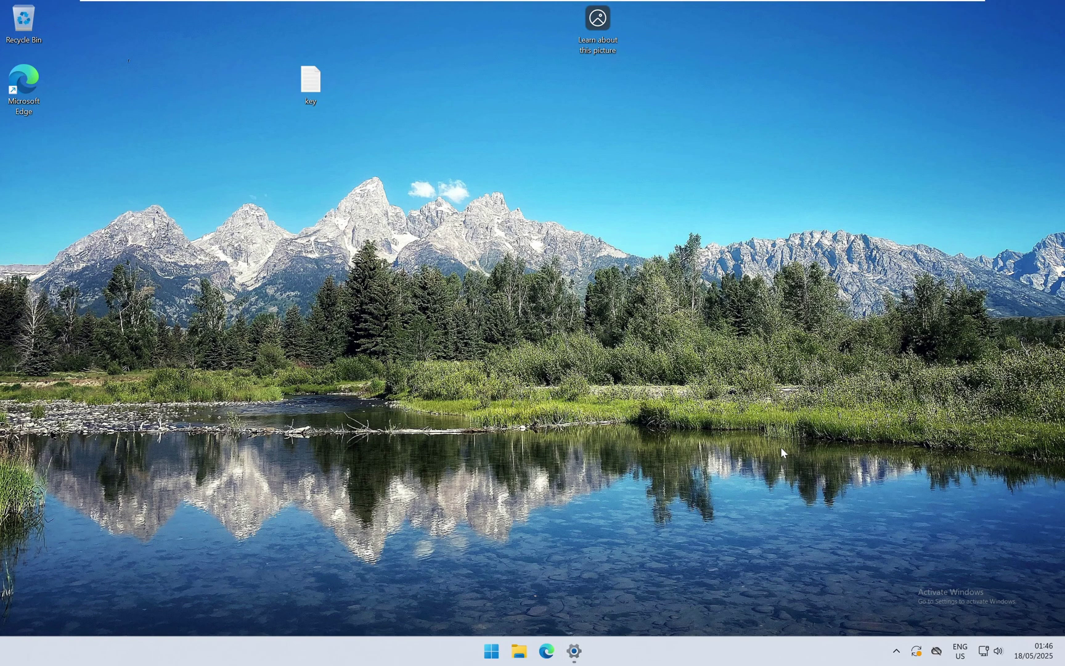
{"action": "right_click", "coordinate": [985, 650]}
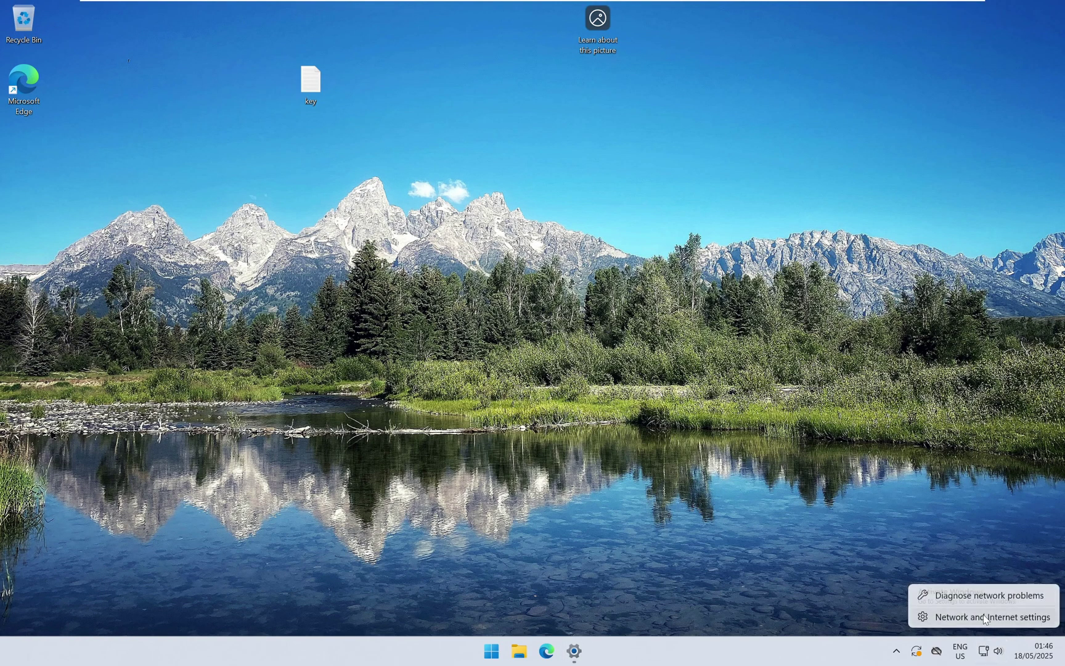
{"action": "left_click", "coordinate": [986, 616]}
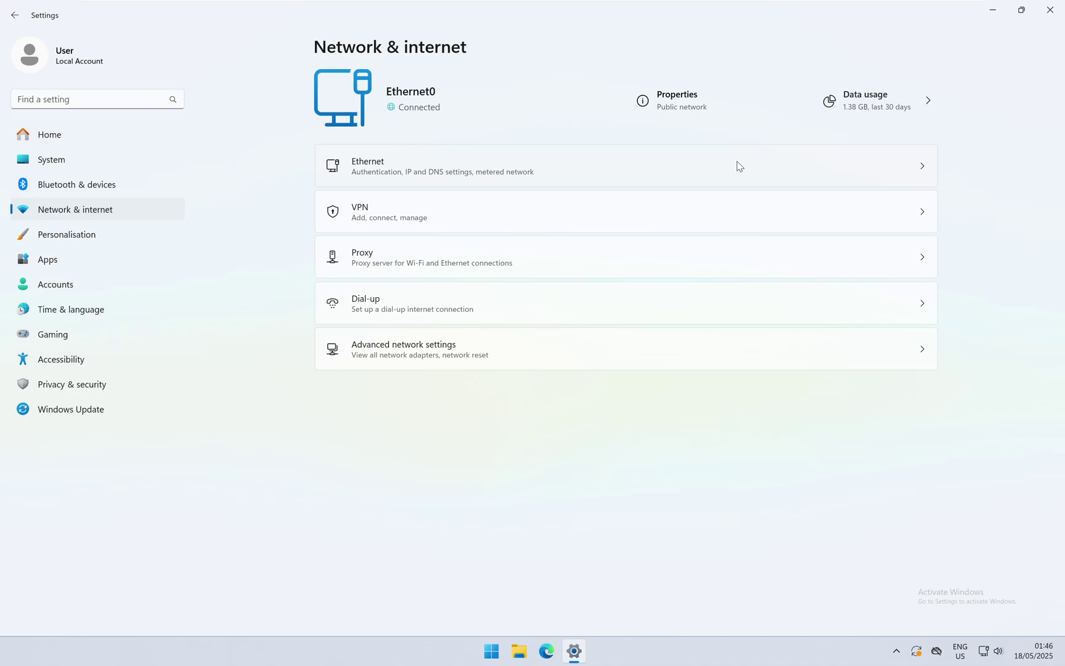
{"action": "left_click", "coordinate": [381, 345]}
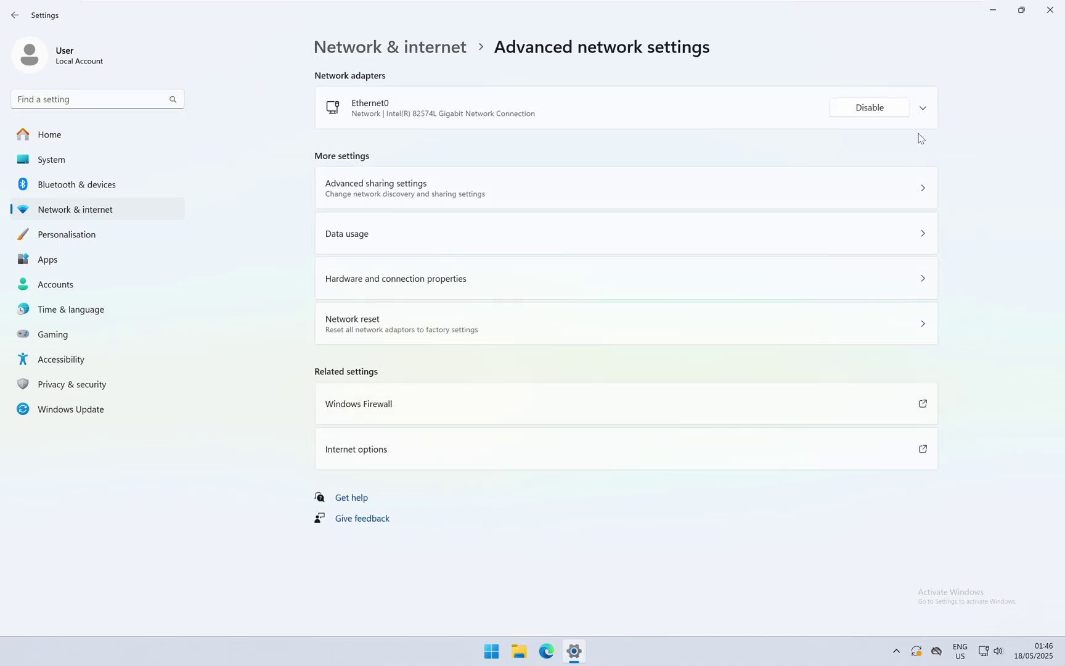
{"action": "left_click", "coordinate": [874, 108]}
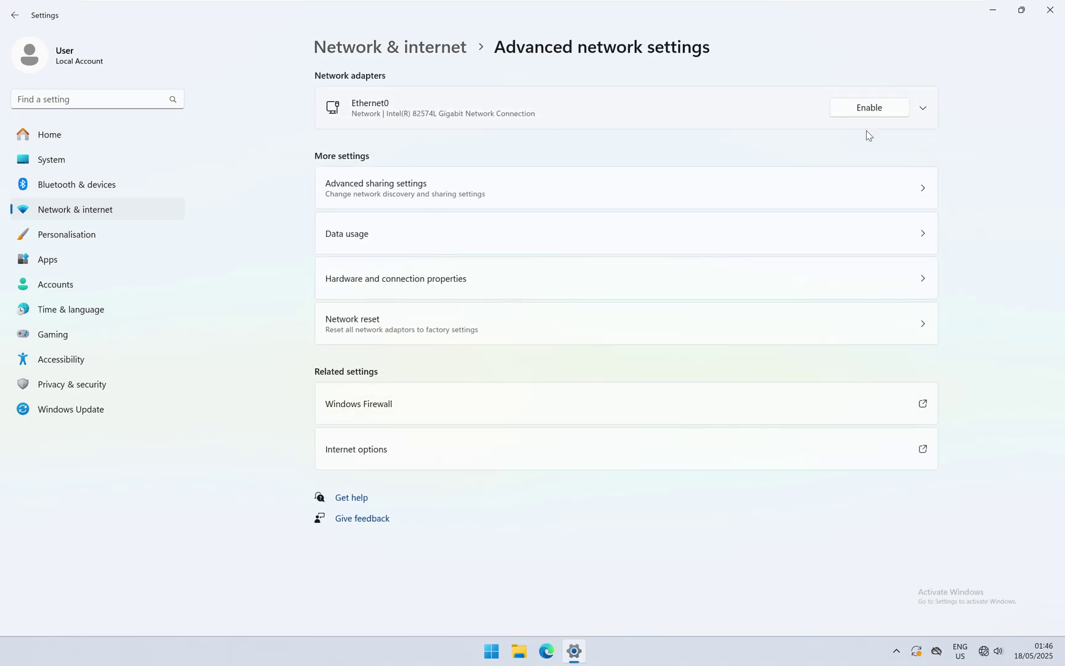
{"action": "left_click", "coordinate": [1050, 11]}
- Relaunch Settings, go to System > Activation, and check the product key prompt
{"action": "key", "text": "super"}
{"action": "left_click", "coordinate": [682, 352]}
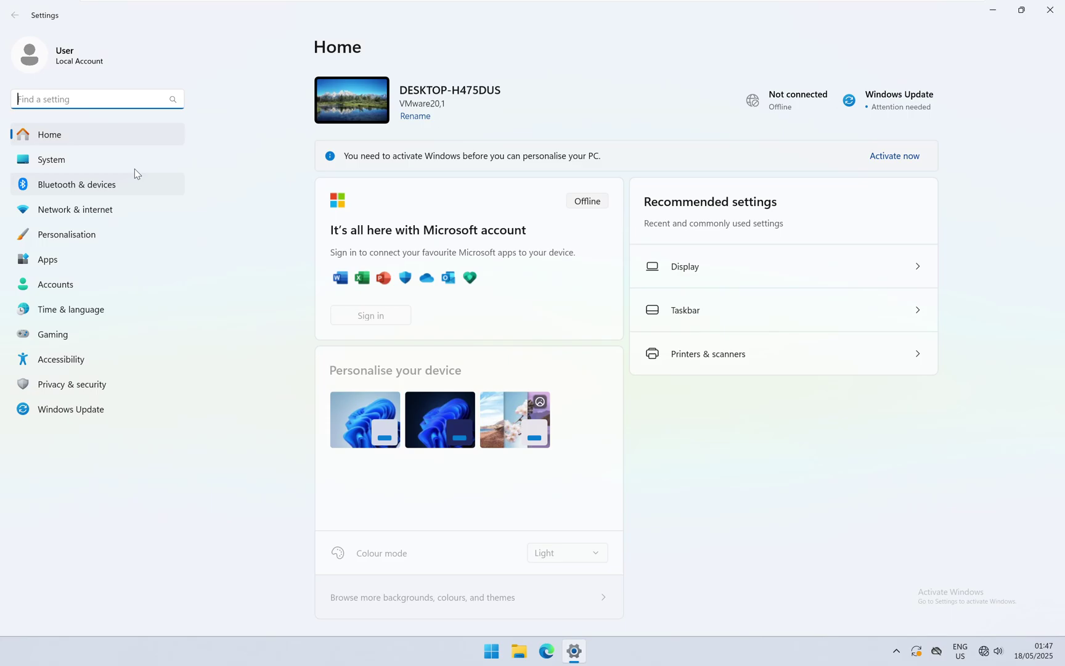
{"action": "left_click", "coordinate": [122, 162]}
{"action": "left_click", "coordinate": [896, 158]}
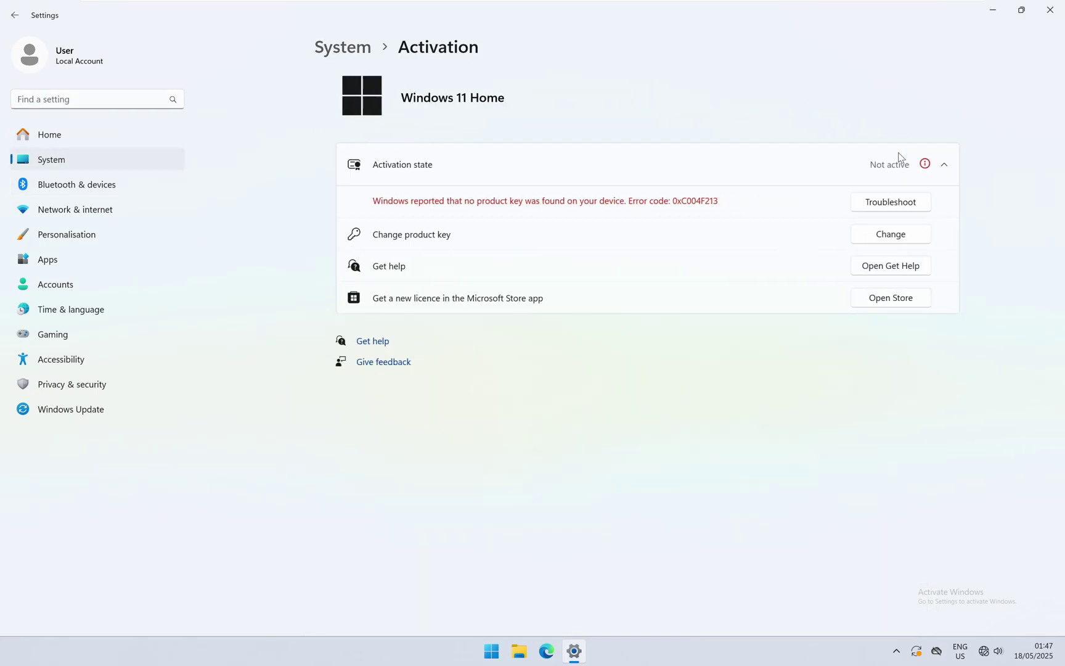
{"action": "left_click", "coordinate": [869, 235]}
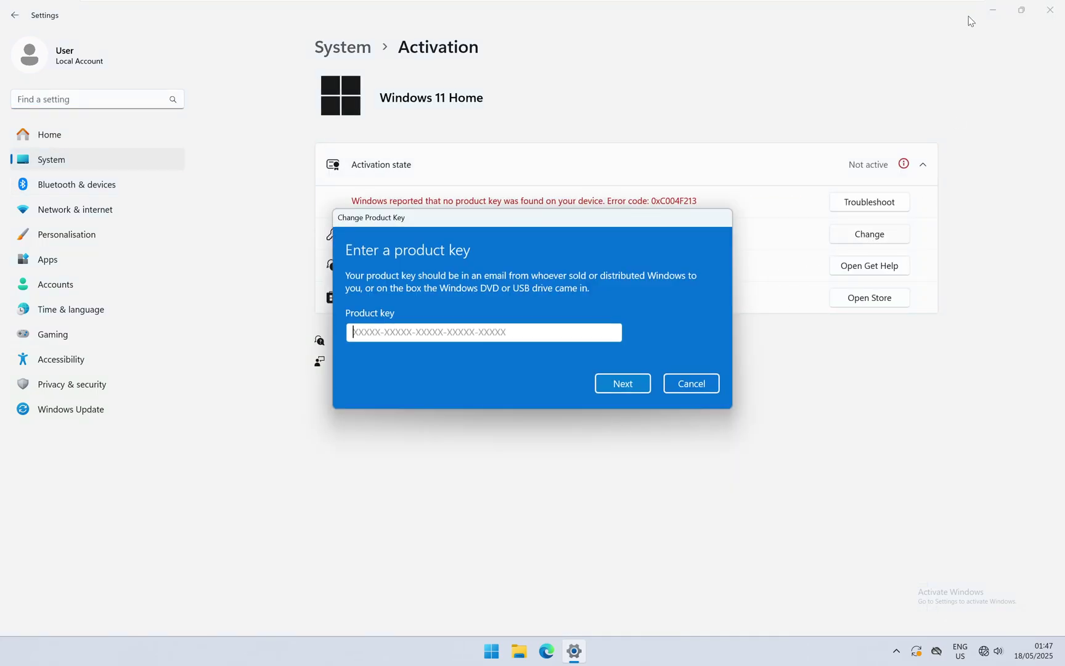
{"action": "left_click", "coordinate": [690, 383]}
- Copy the key from key.txt, paste it into the product key prompt, and submit it
{"action": "key", "text": "super+d"}
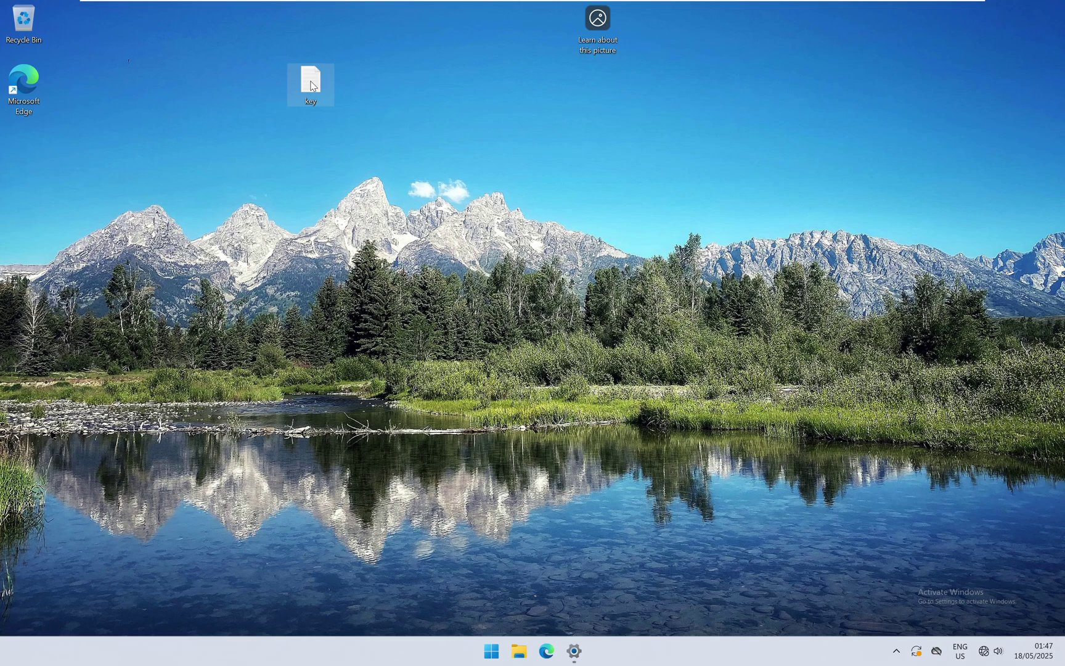
{"action": "double_click", "coordinate": [313, 86]}
{"action": "triple_click", "coordinate": [313, 191]}
{"action": "key", "text": "ctrl+c"}
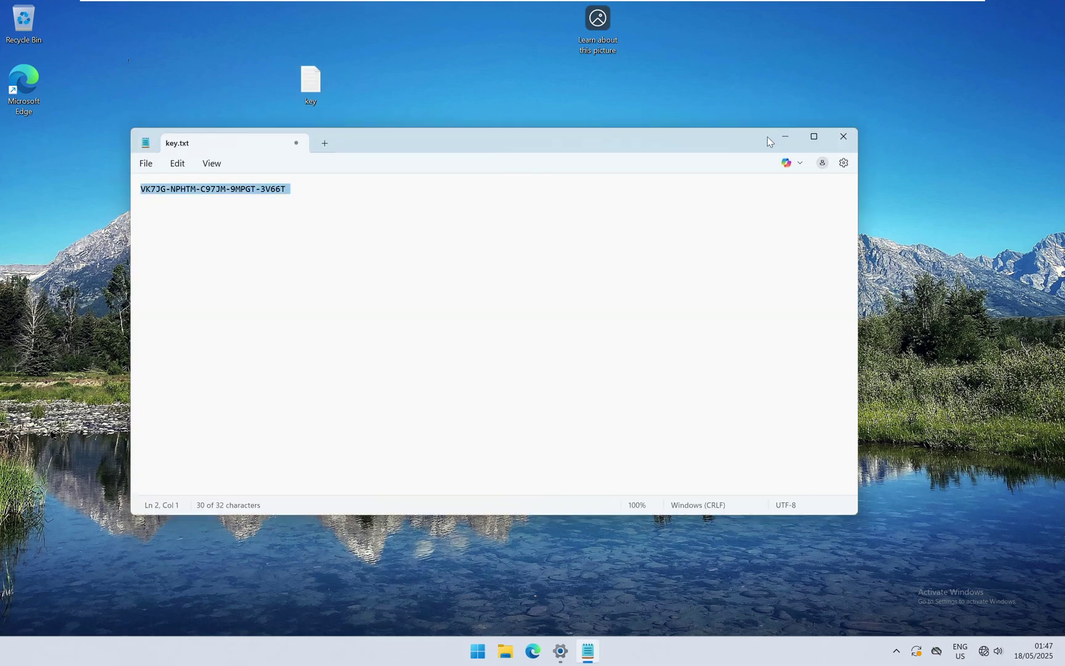
{"action": "left_click", "coordinate": [784, 136]}
{"action": "left_click", "coordinate": [560, 650]}
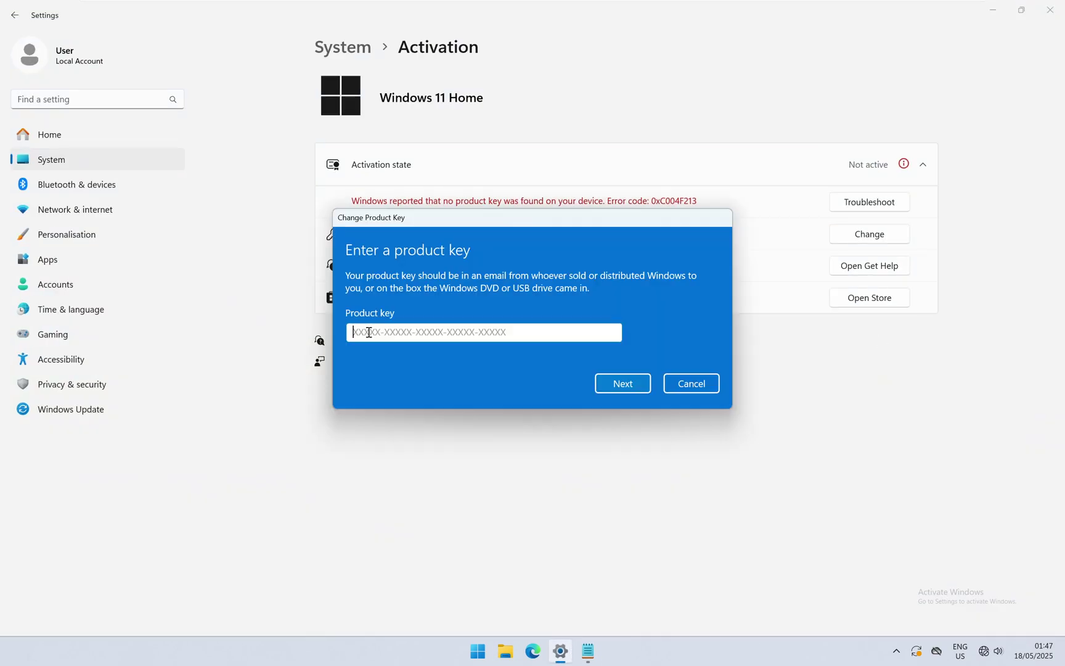
{"action": "key", "text": "ctrl+v"}
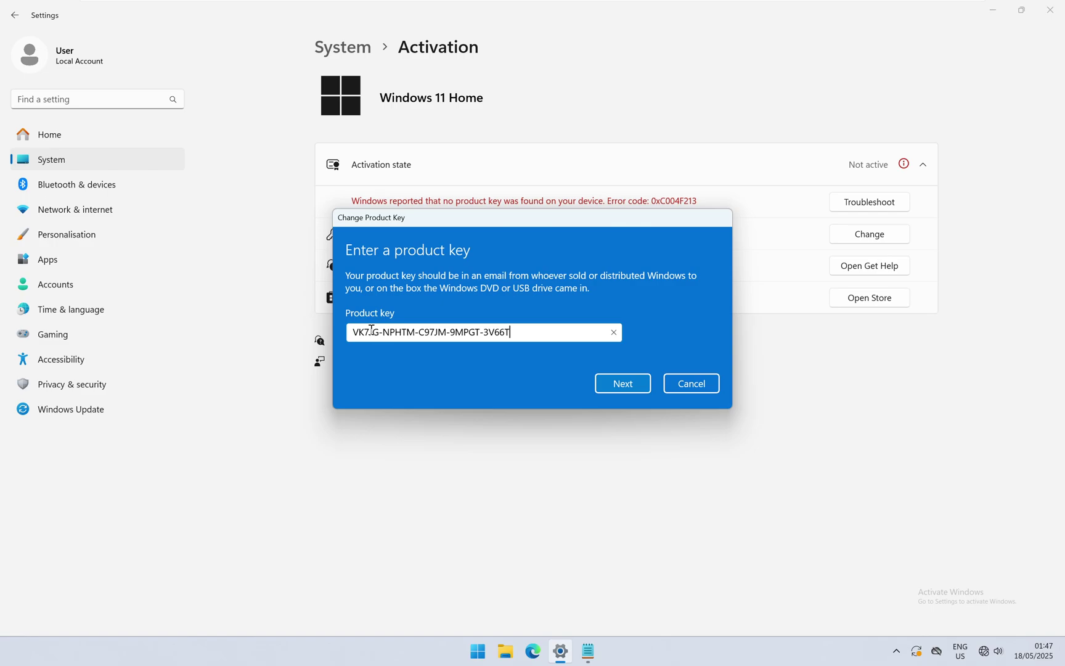
{"action": "left_click", "coordinate": [620, 385]}
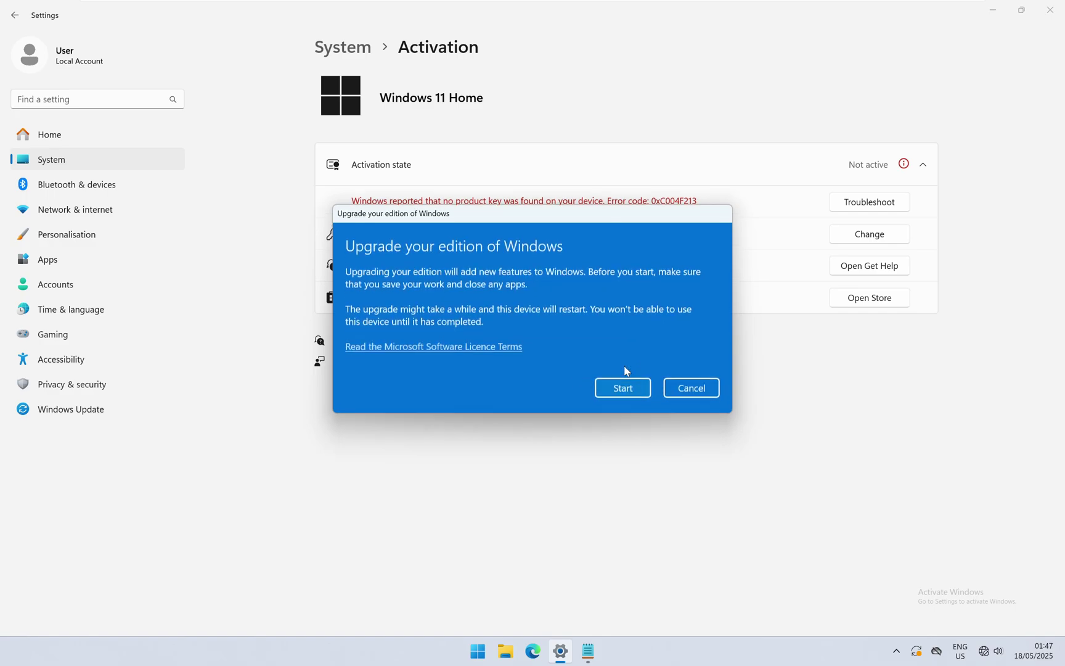
- Start the Windows edition upgrade and let the PC restart
{"action": "left_click", "coordinate": [623, 382]}
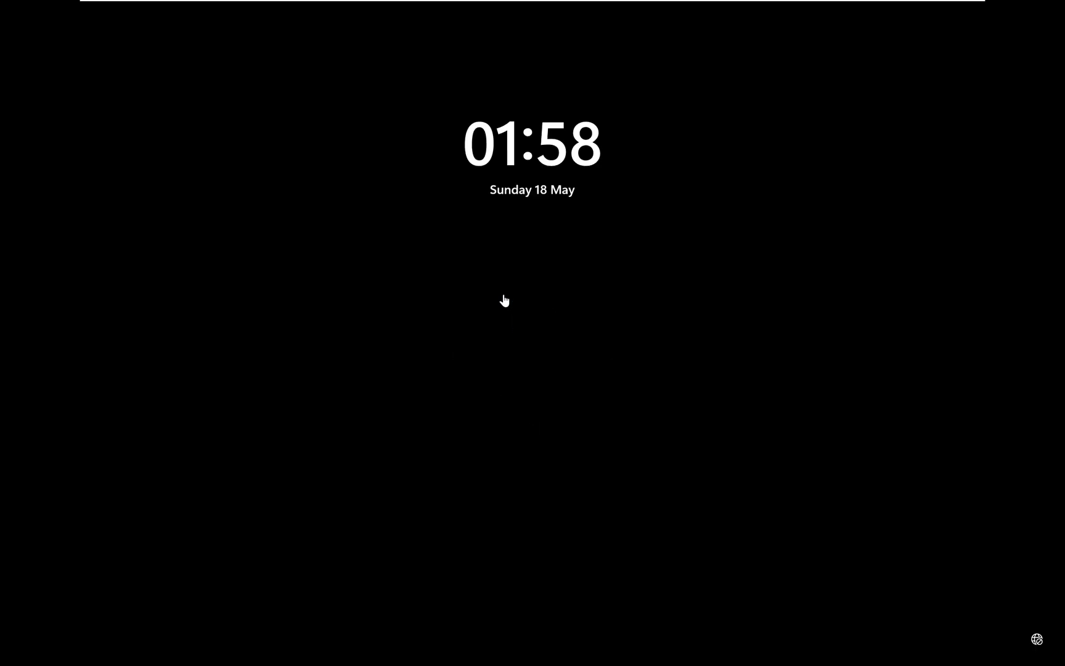
- Sign in and open the Activation page in Settings
{"action": "left_click_drag", "start_coordinate": [505, 301], "coordinate": [518, 34]}
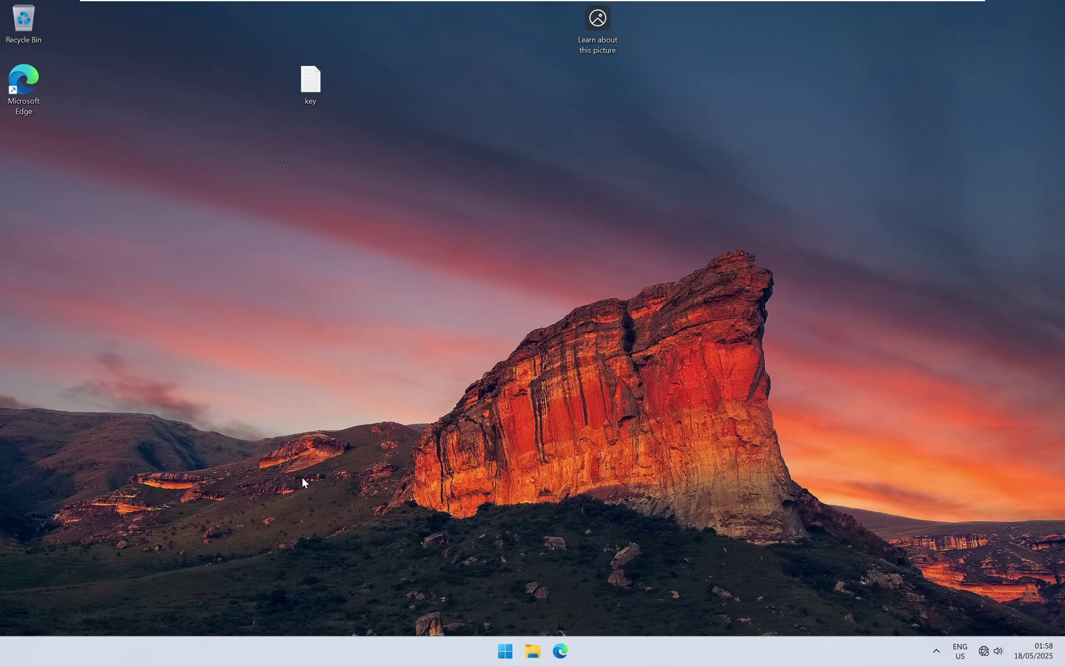
{"action": "left_click", "coordinate": [504, 650]}
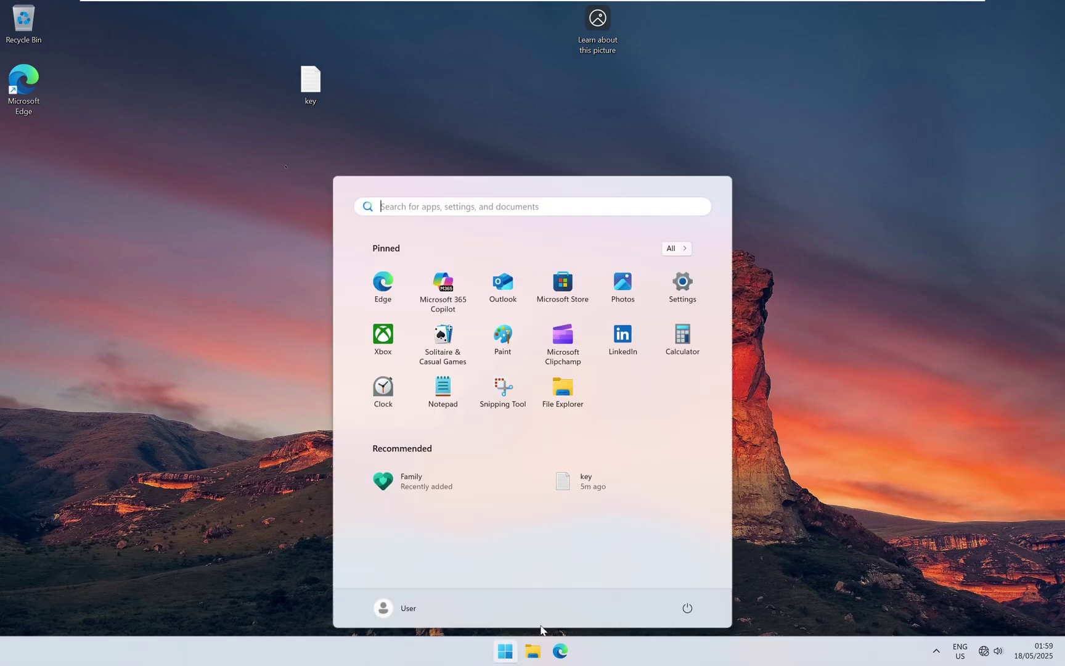
{"action": "left_click", "coordinate": [685, 296]}
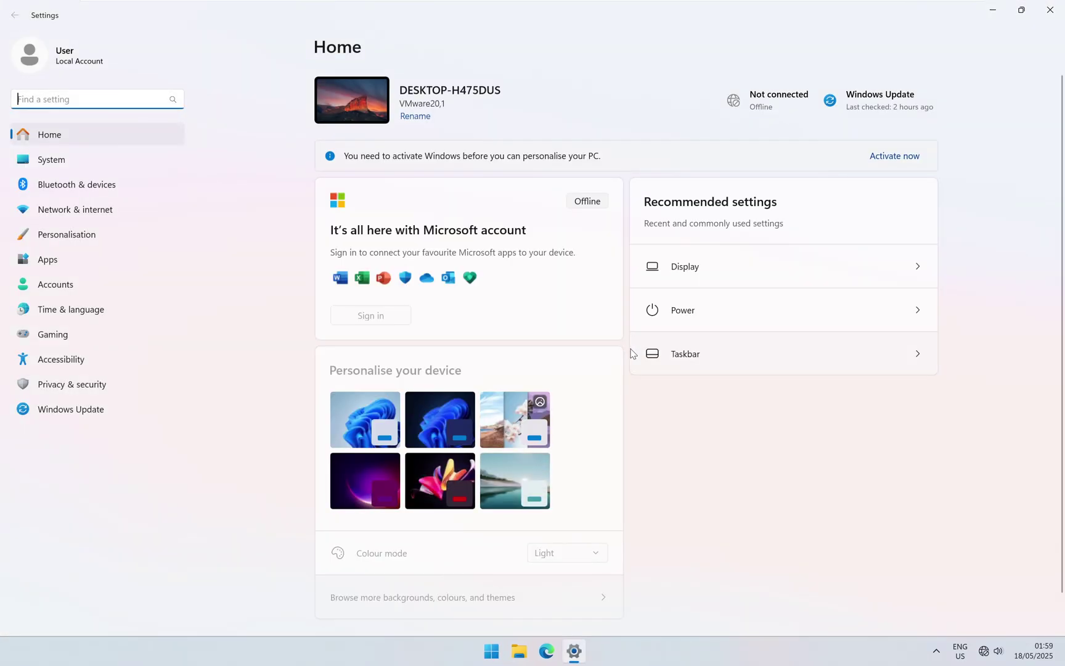
{"action": "left_click", "coordinate": [895, 157]}
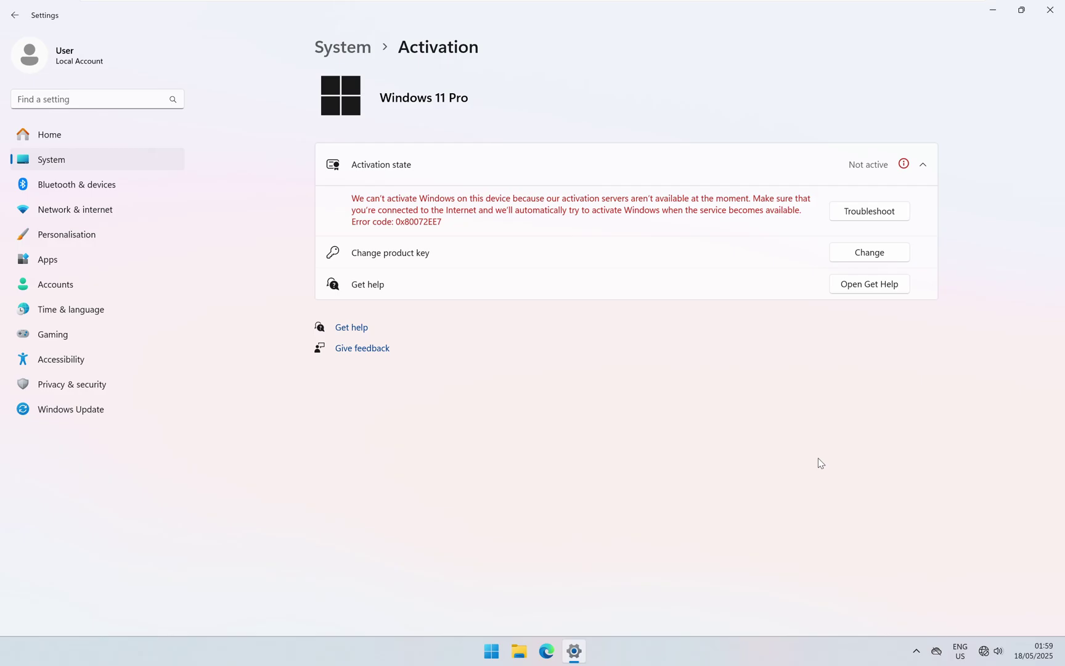
- Bring Ethernet back online via Advanced network settings, then return to System settings
{"action": "right_click", "coordinate": [983, 650]}
{"action": "left_click", "coordinate": [990, 615]}
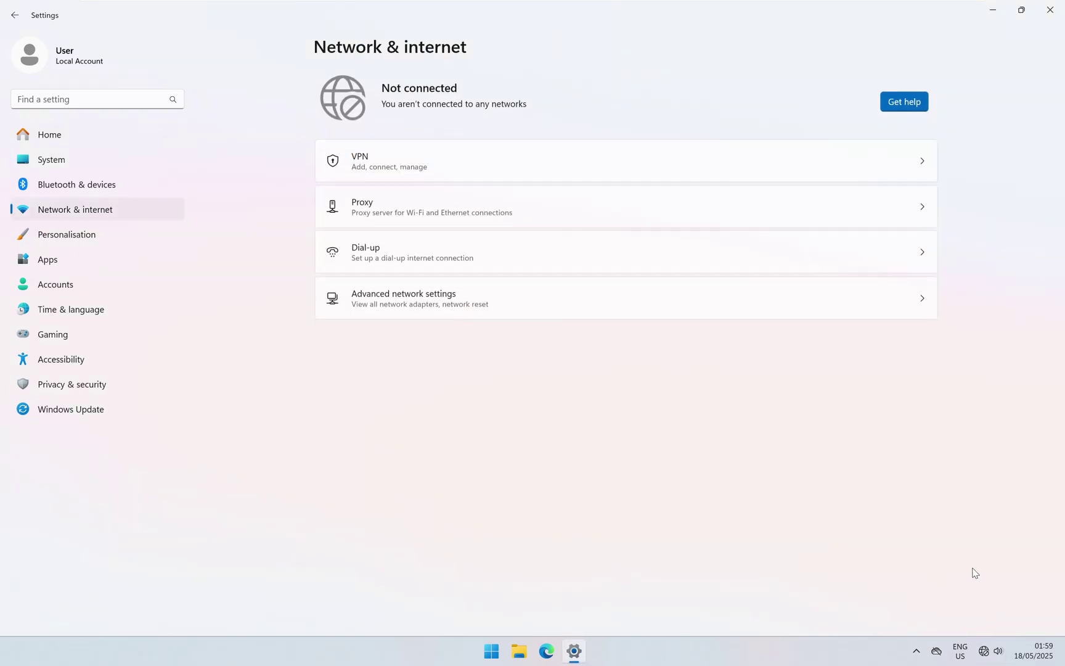
{"action": "left_click", "coordinate": [890, 309]}
{"action": "left_click", "coordinate": [993, 11]}
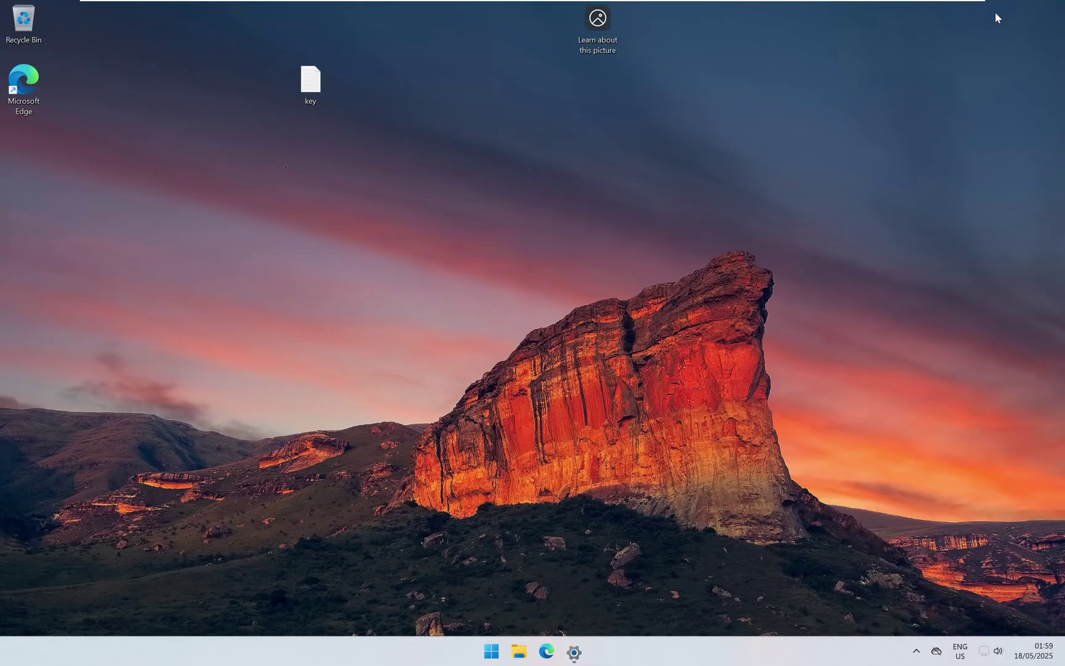
{"action": "left_click", "coordinate": [573, 653]}
{"action": "left_click", "coordinate": [14, 16]}
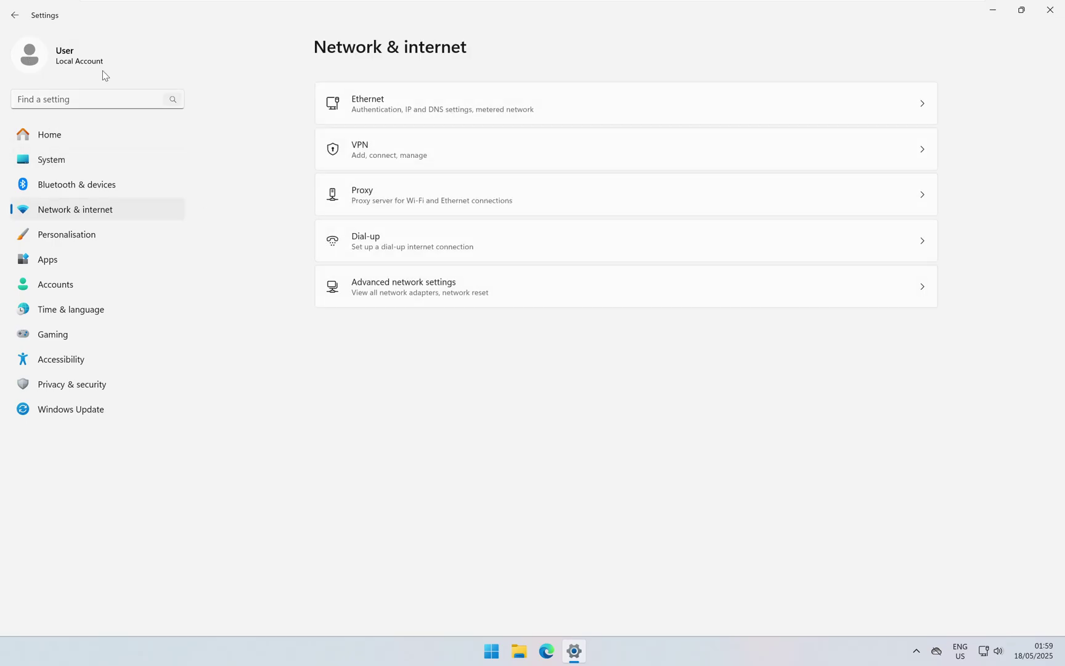
{"action": "left_click", "coordinate": [52, 159]}
- Open the product key prompt from the Windows 11 Pro Activation page
{"action": "left_click", "coordinate": [884, 156]}
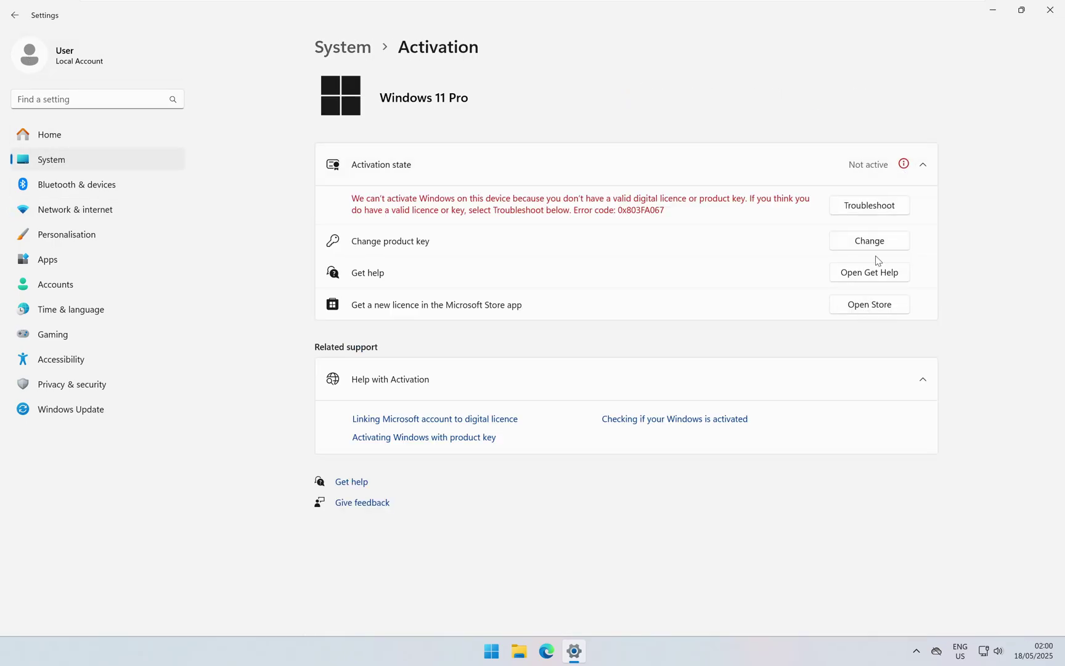
{"action": "left_click", "coordinate": [877, 244]}
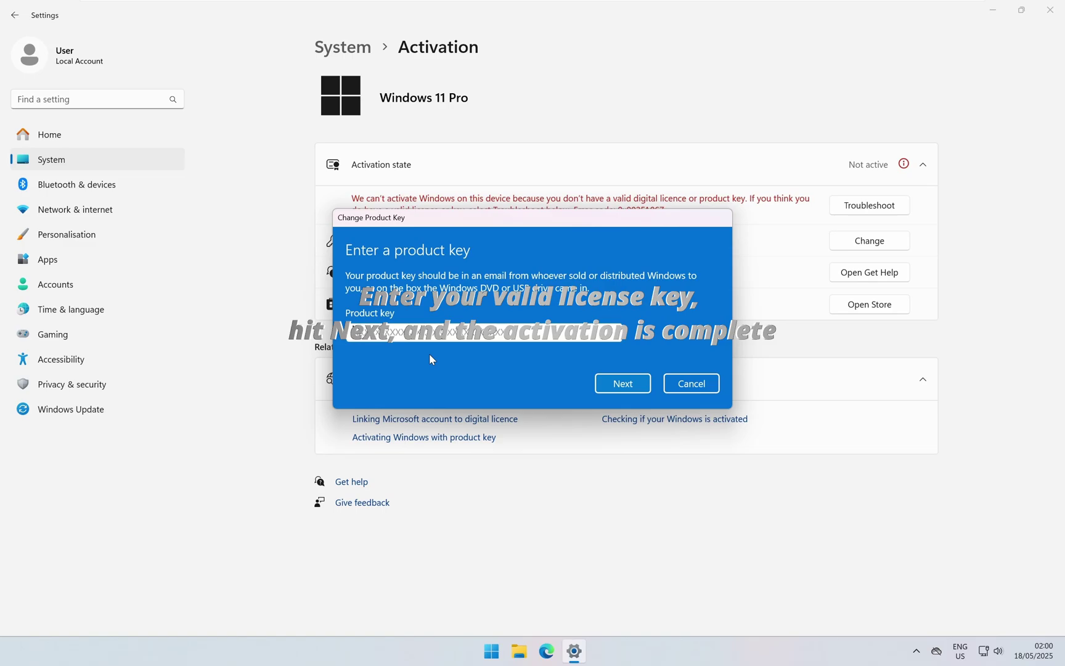